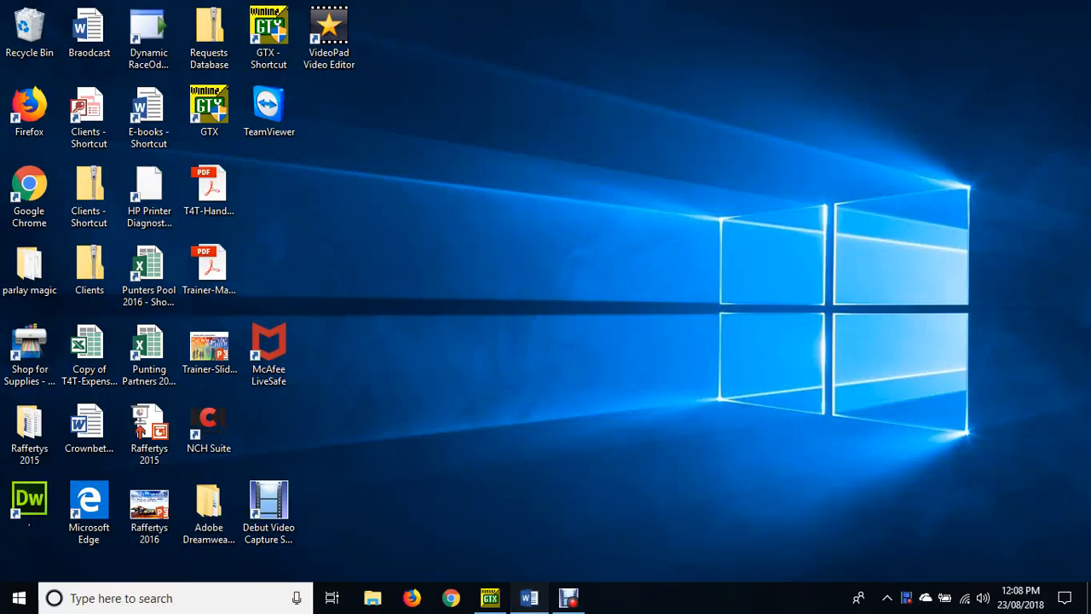
Step: Restore the Word document titled about the best tracks to bet on from the taskbar
{"action": "left_click", "coordinate": [529, 597]}
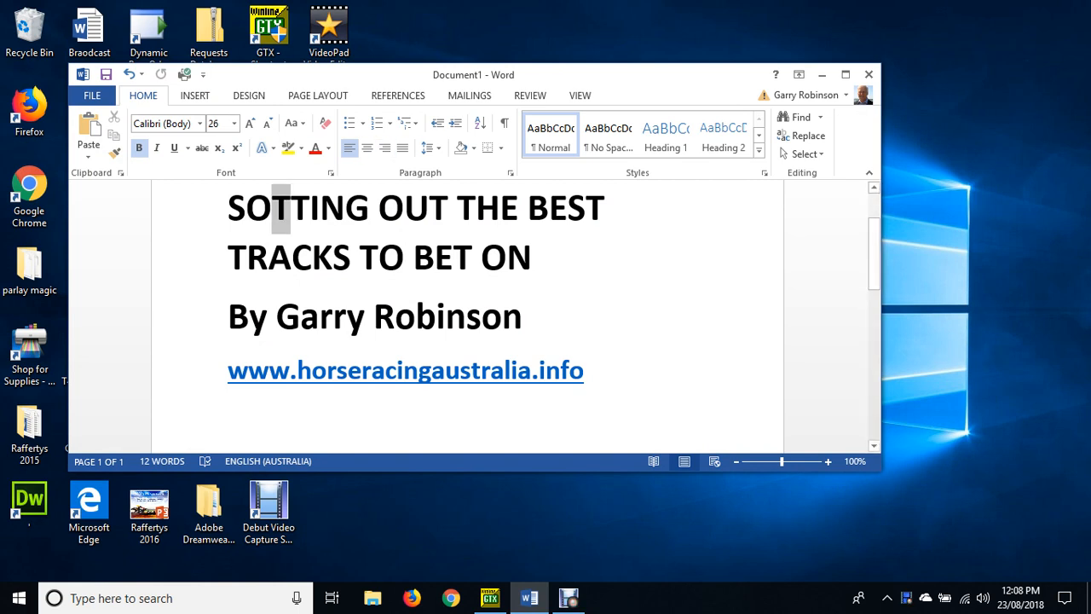
Step: Correct SOTTING to SORTING in the title, then switch over to GTX
{"action": "double_click", "coordinate": [282, 210]}
{"action": "type", "text": "R"}
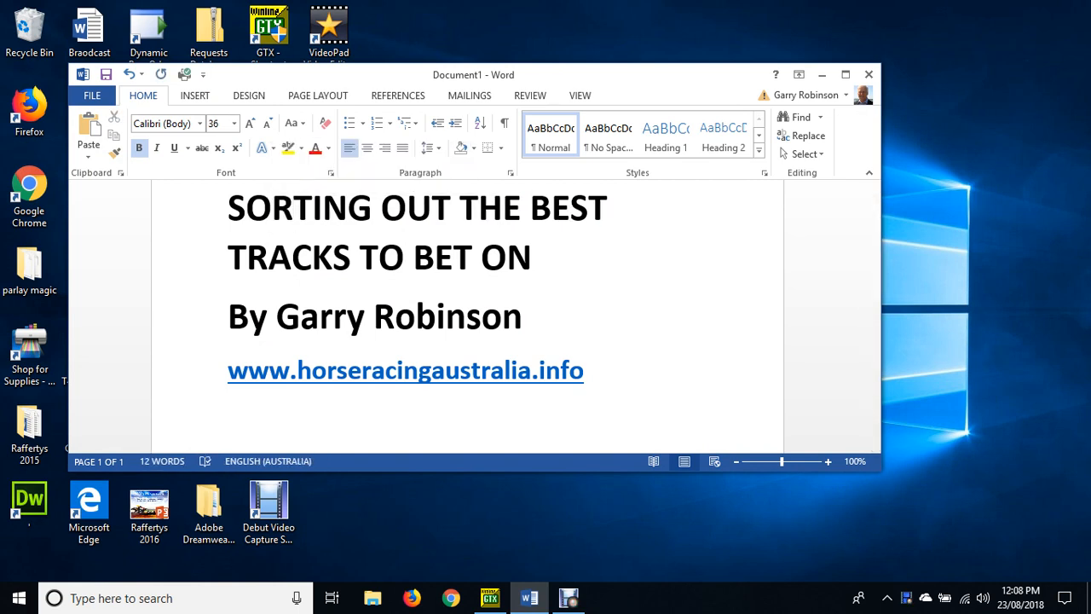
{"action": "scroll", "coordinate": [511, 316], "scroll_direction": "up", "scroll_amount": 3}
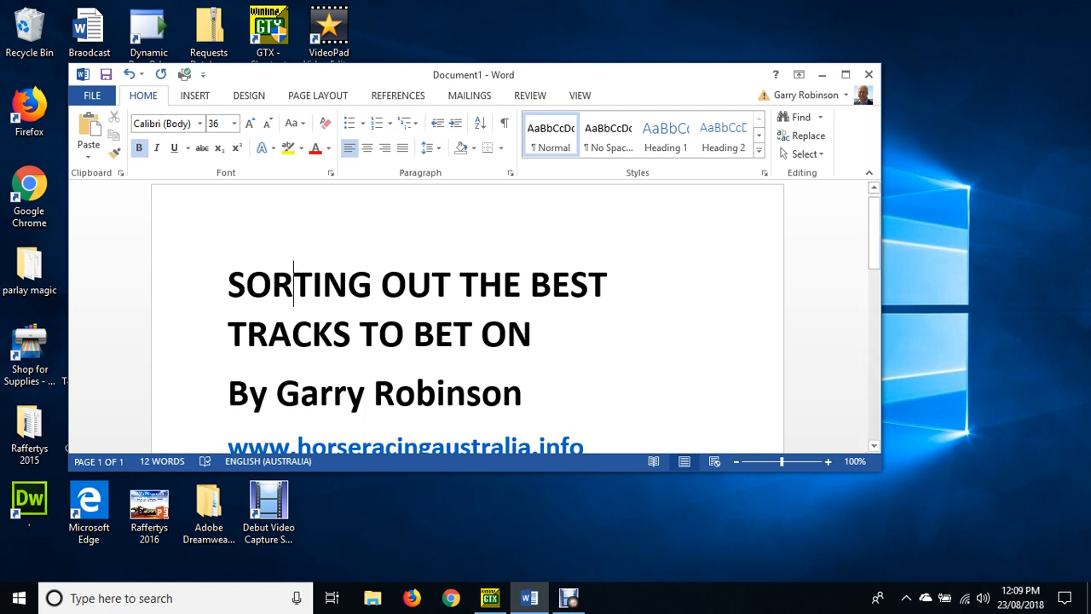
{"action": "scroll", "coordinate": [468, 324], "scroll_direction": "down", "scroll_amount": 1}
{"action": "scroll", "coordinate": [467, 324], "scroll_direction": "down", "scroll_amount": 2}
{"action": "scroll", "coordinate": [468, 324], "scroll_direction": "up", "scroll_amount": 1}
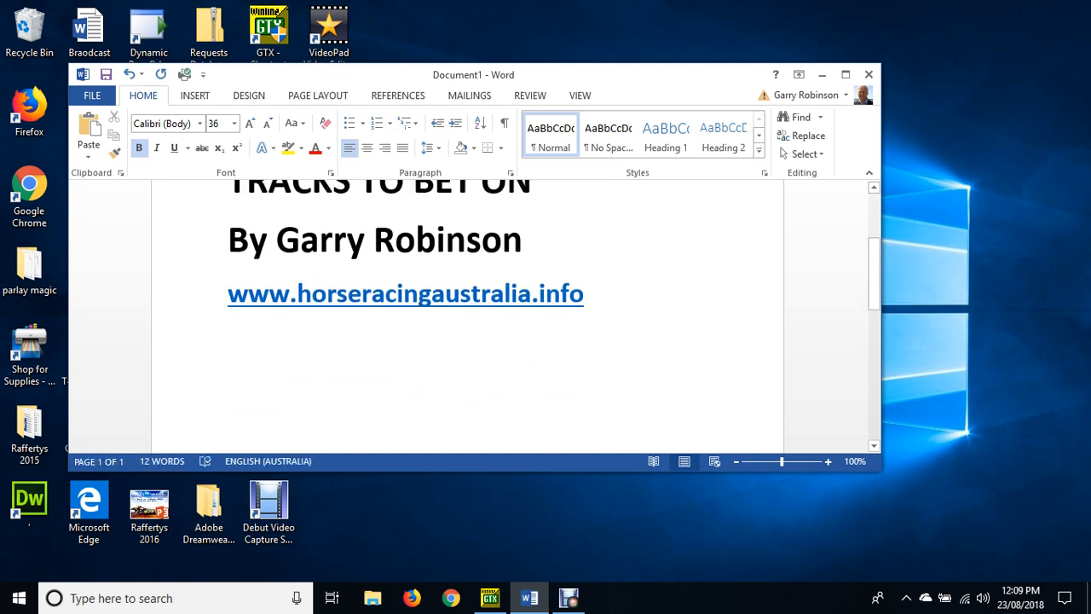
{"action": "scroll", "coordinate": [467, 324], "scroll_direction": "up", "scroll_amount": 1}
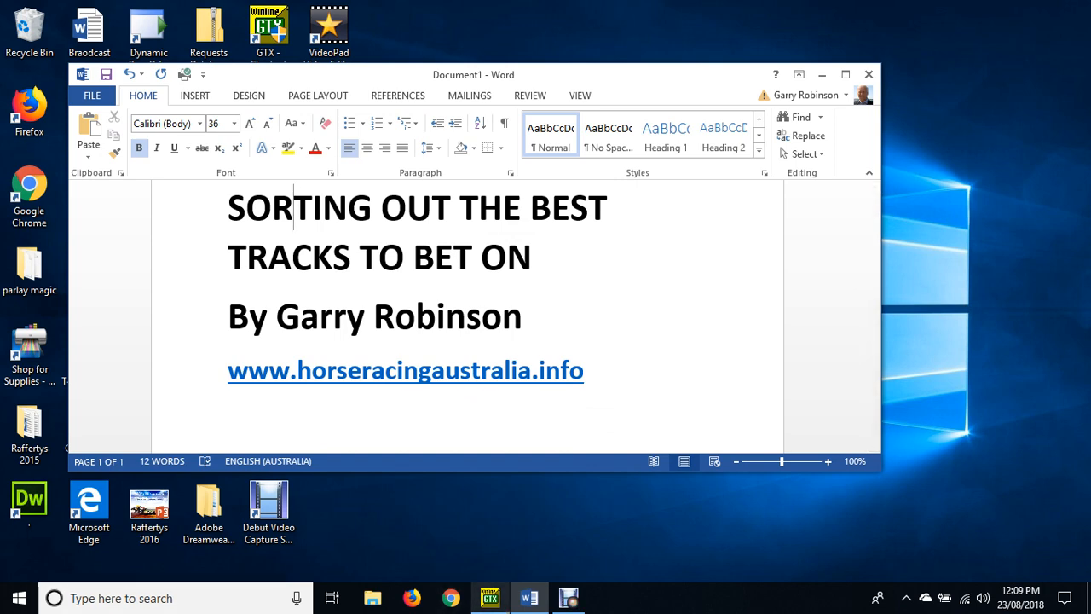
{"action": "left_click", "coordinate": [490, 598]}
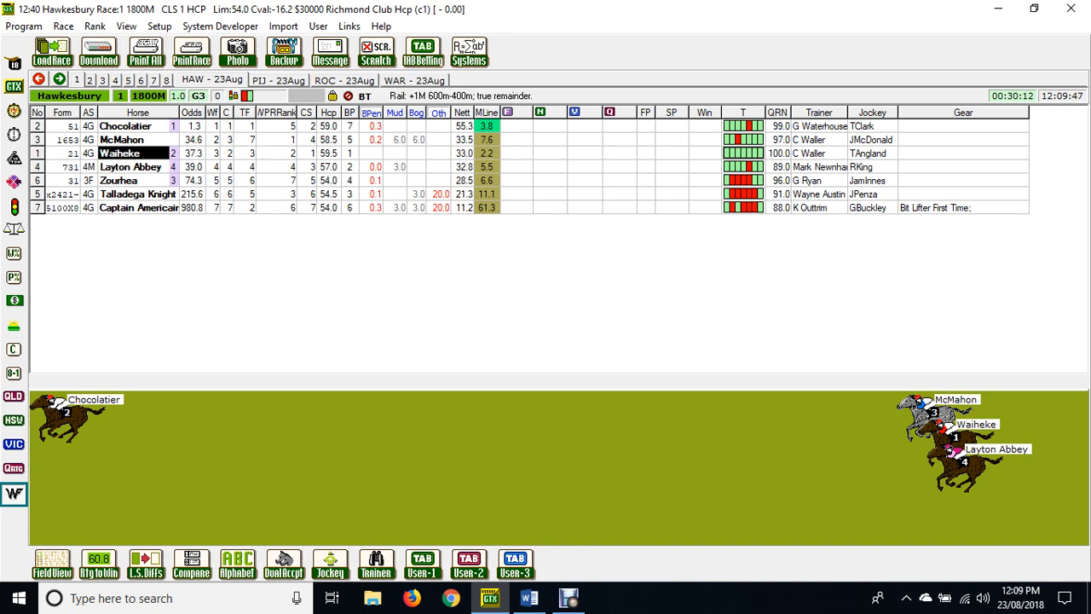
Step: Advance the Hawkesbury display from Race 1 to Race 7, the 1600m Polytrack Rowley Mile
{"action": "key", "text": "7"}
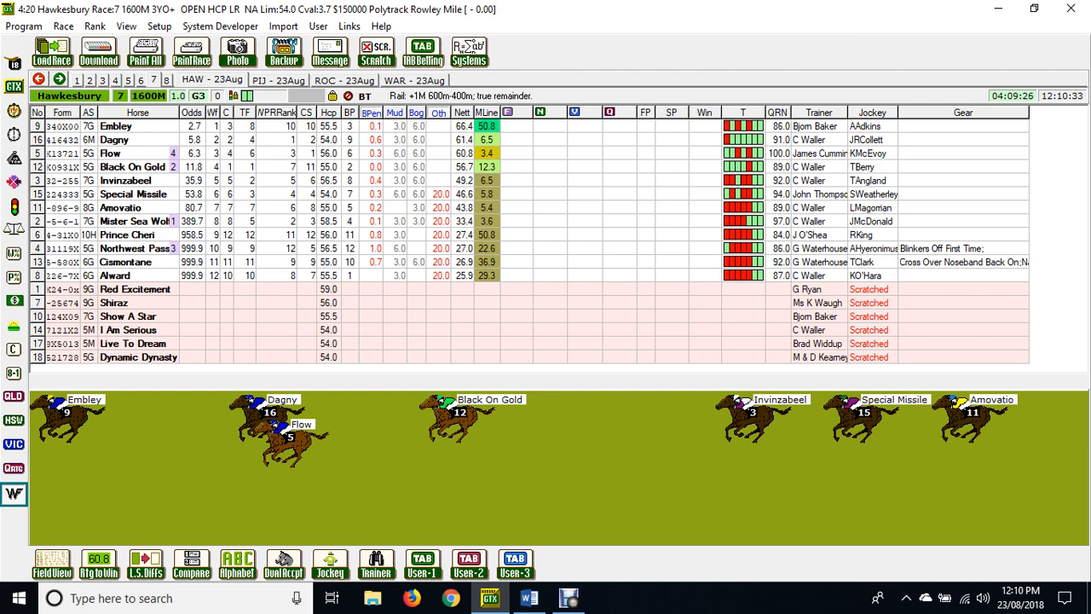
Step: Select the runner Dagny in the Hawkesbury Race 7 field
{"action": "left_click", "coordinate": [255, 207]}
{"action": "left_click", "coordinate": [255, 139]}
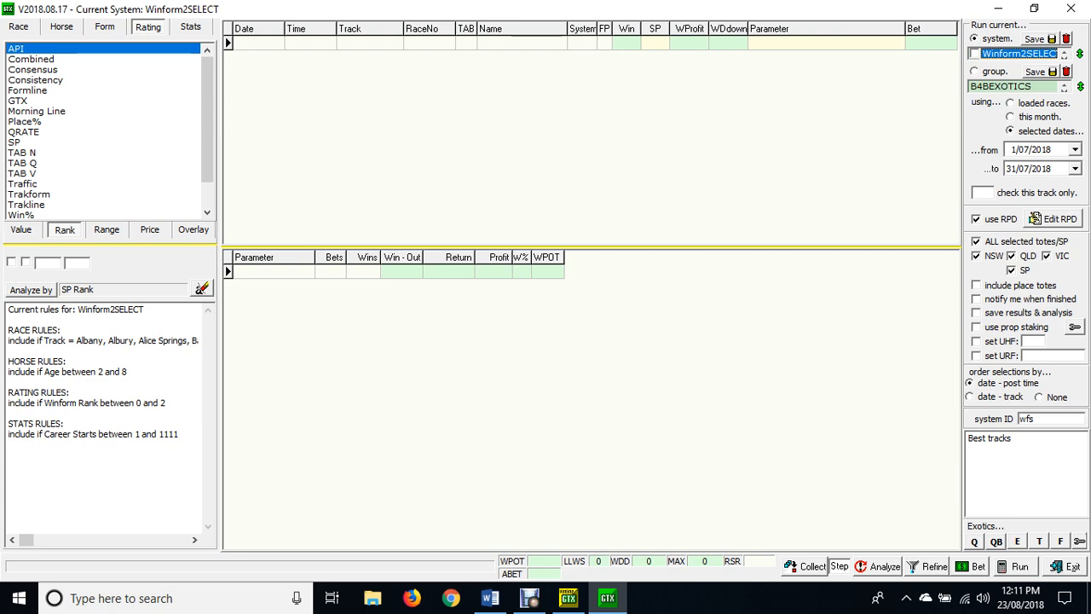
Step: Run Winform2SELECT over July 2018, giving 1050 bets, 183 wins and 14890 profit by SP rank
{"action": "left_click", "coordinate": [1020, 566]}
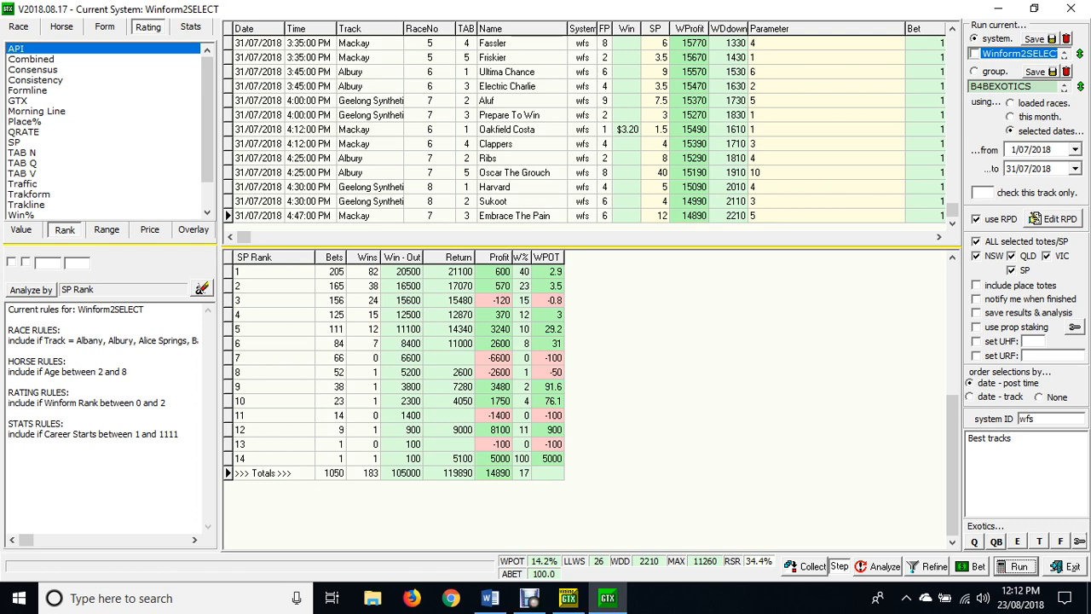
Step: Load HR2DTTracks from the saved systems and run it for 551 bets, 137 winners, 2770 profit
{"action": "left_click", "coordinate": [1079, 54]}
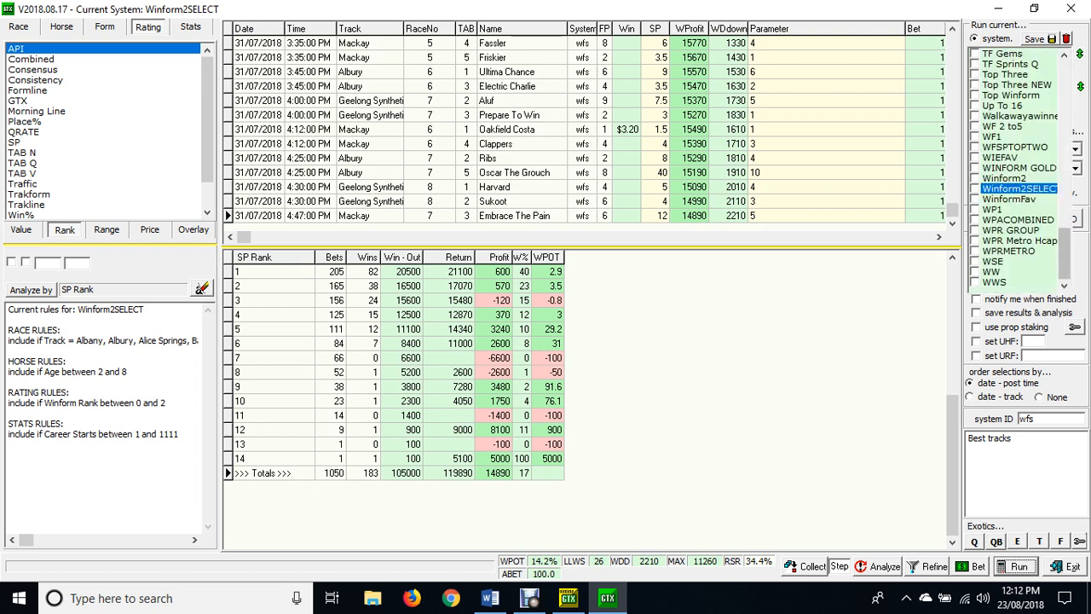
{"action": "scroll", "coordinate": [1023, 170], "scroll_direction": "up", "scroll_amount": 5}
{"action": "scroll", "coordinate": [1023, 171], "scroll_direction": "up", "scroll_amount": 5}
{"action": "scroll", "coordinate": [1023, 170], "scroll_direction": "up", "scroll_amount": 3}
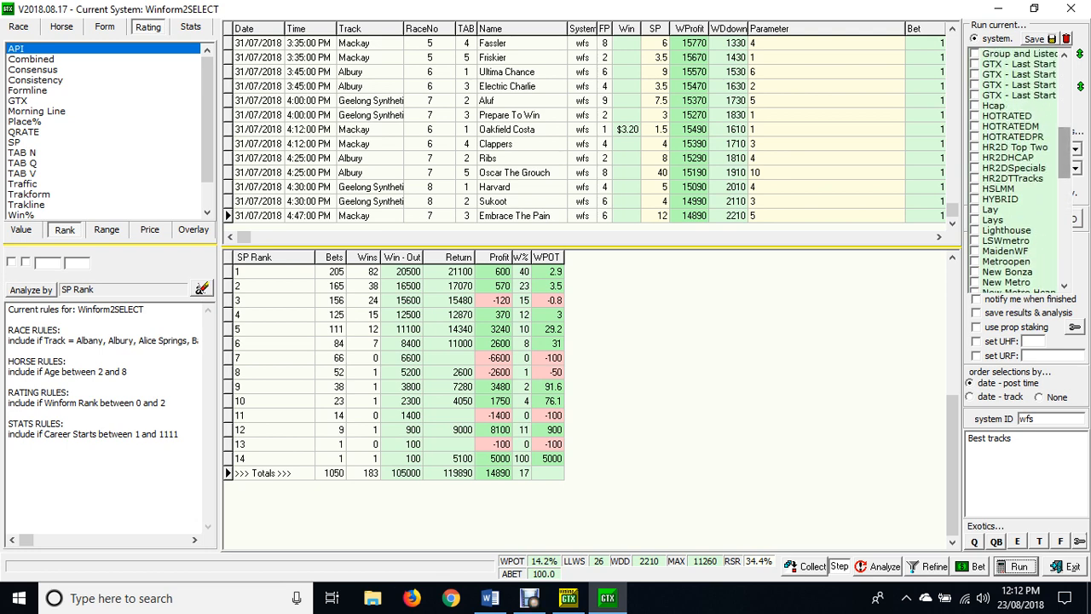
{"action": "left_click", "coordinate": [1015, 179]}
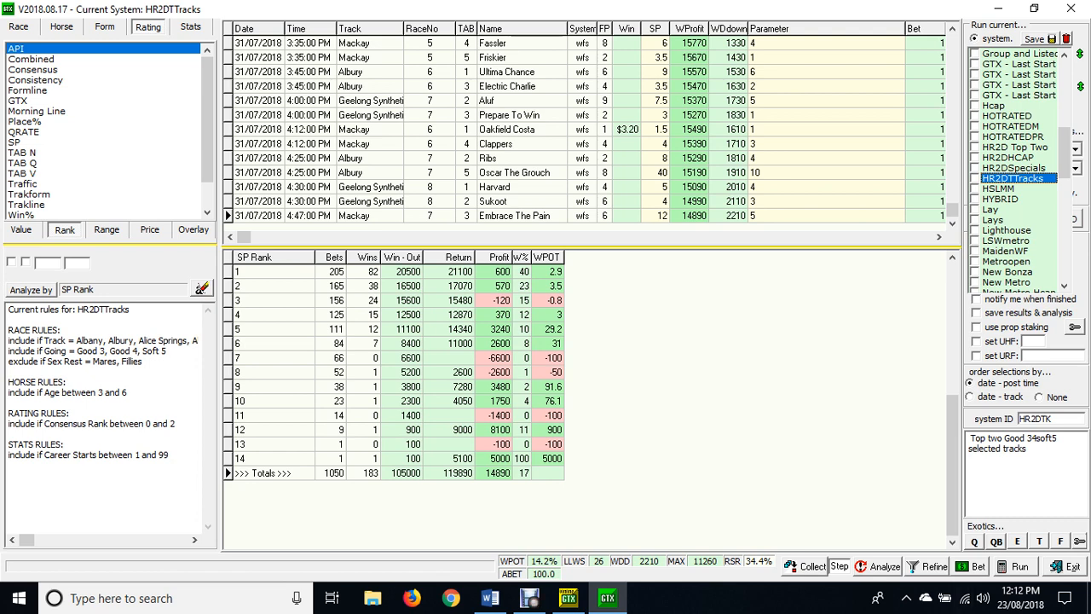
{"action": "left_click", "coordinate": [1019, 566]}
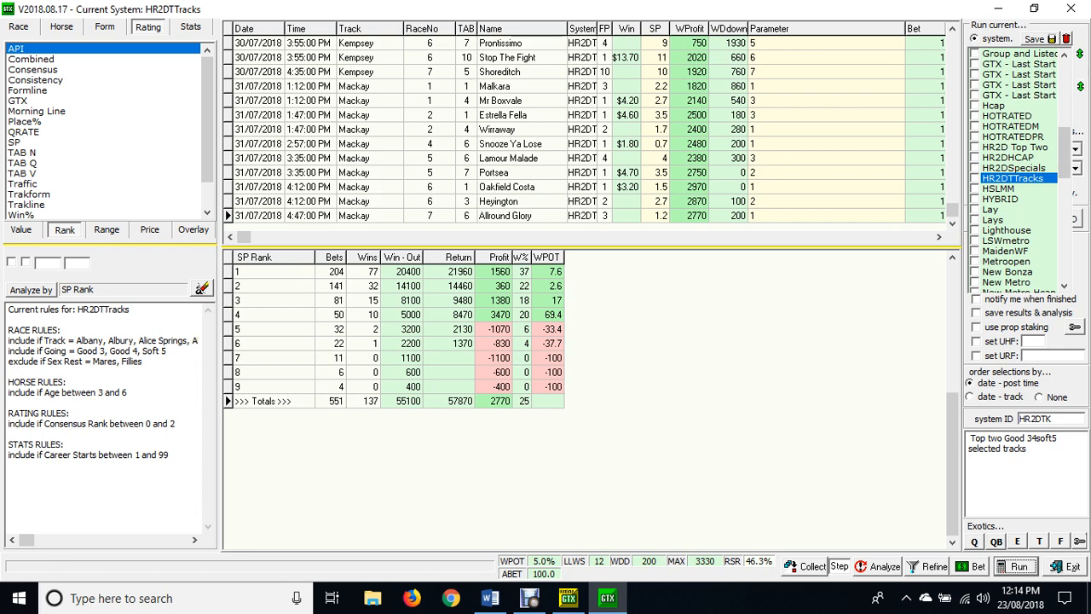
{"action": "scroll", "coordinate": [1019, 171], "scroll_direction": "down", "scroll_amount": 10}
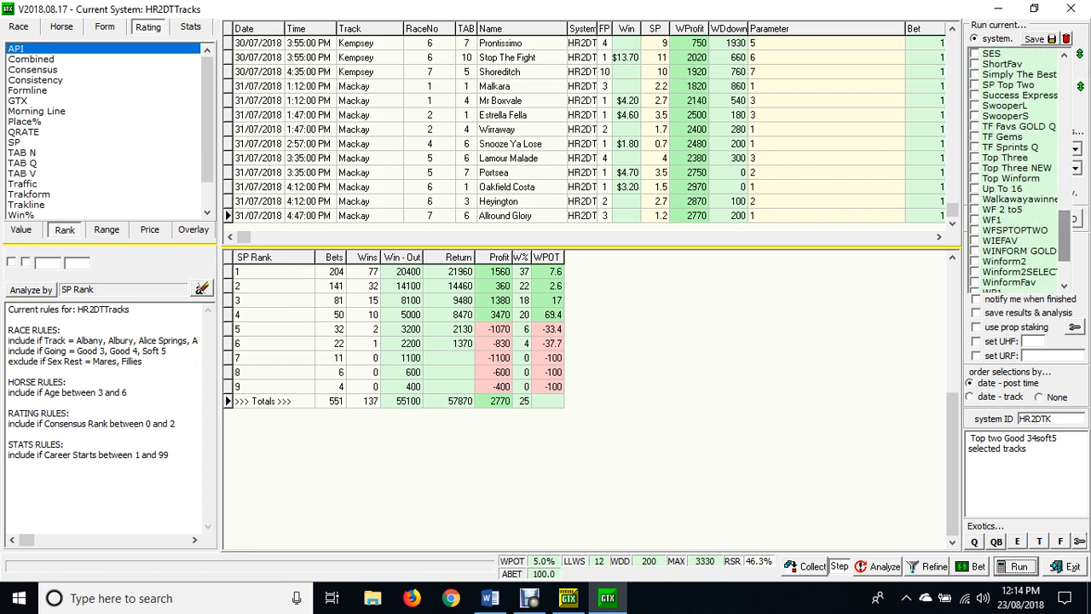
Step: Run Winform2SELECT for comparison, then select HR2DTTracks again in the systems list
{"action": "left_click", "coordinate": [1019, 272]}
{"action": "key", "text": "Return"}
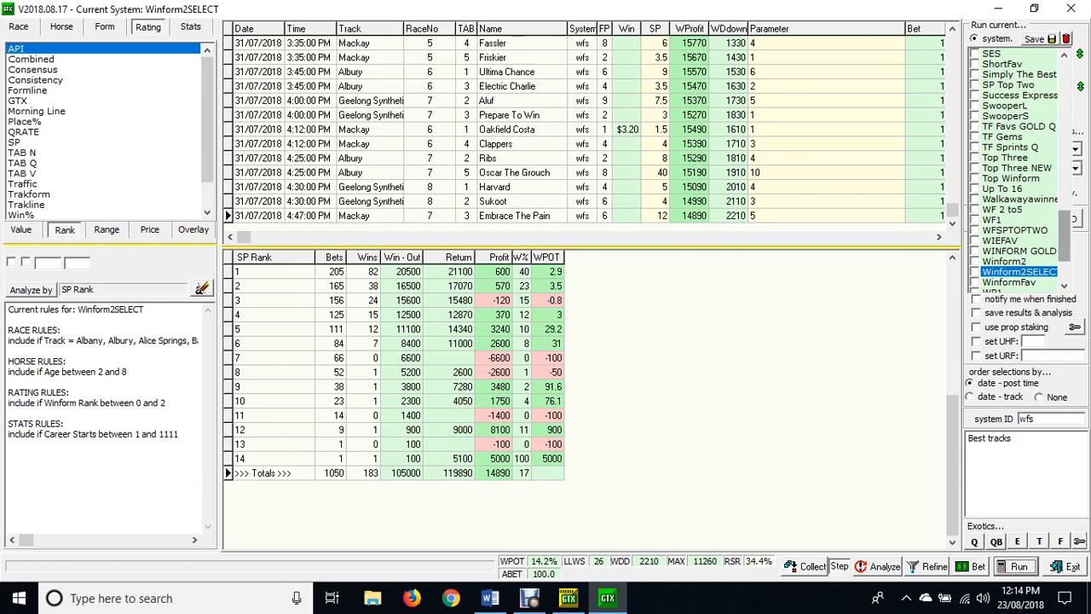
{"action": "left_click_drag", "start_coordinate": [1064, 239], "coordinate": [1064, 166]}
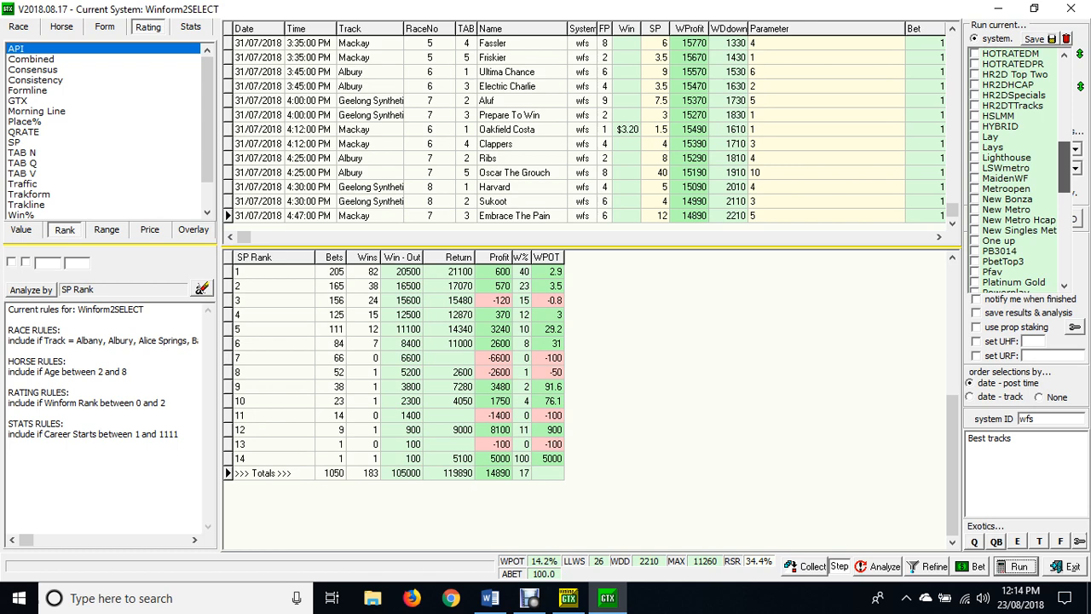
{"action": "left_click", "coordinate": [1013, 105]}
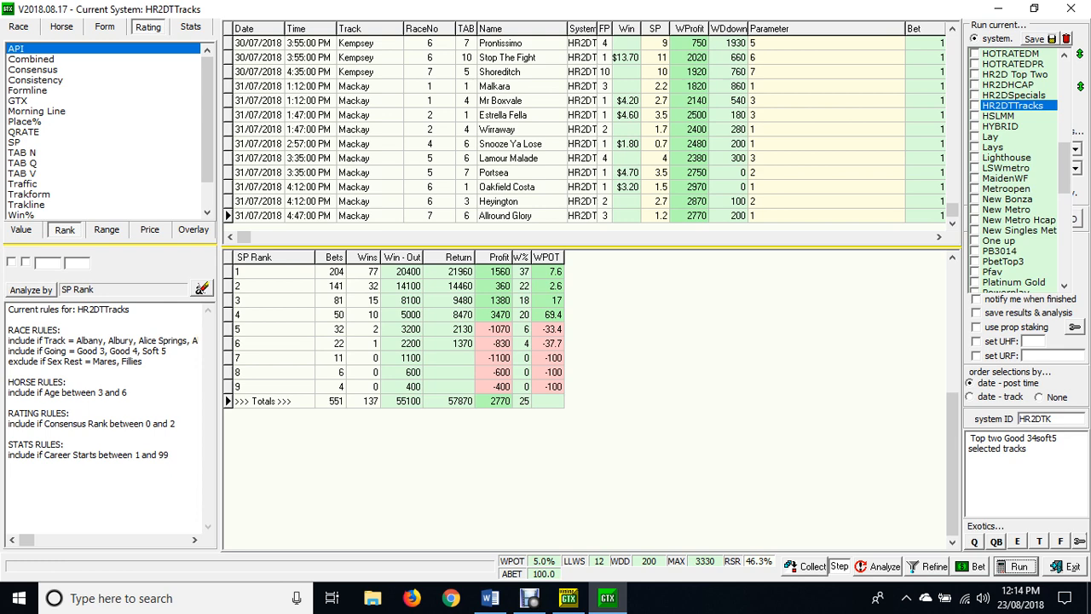
{"action": "left_click_drag", "start_coordinate": [1065, 162], "coordinate": [1065, 243]}
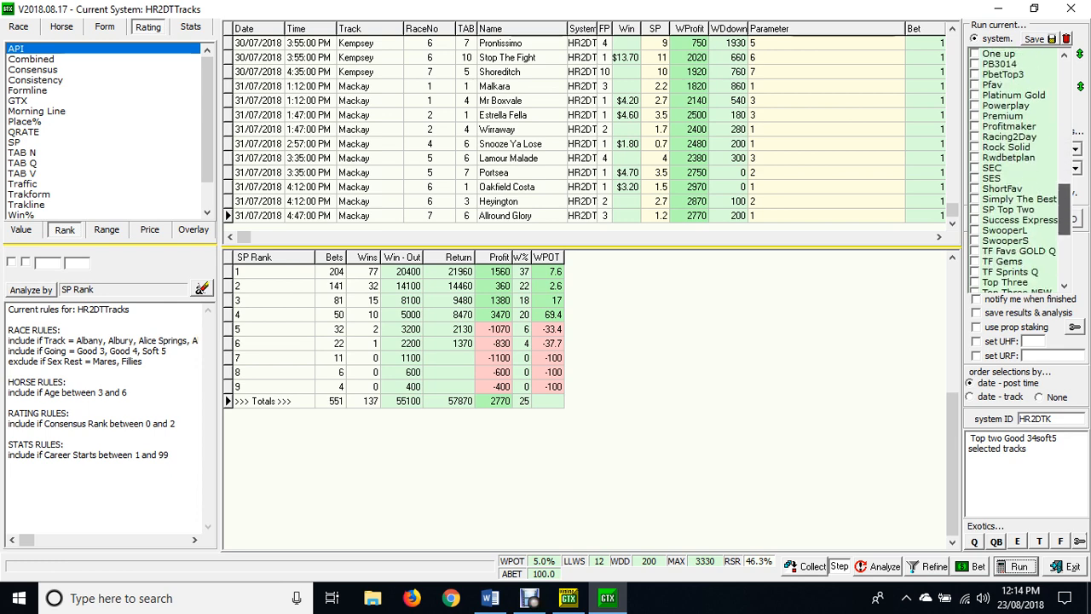
Step: Select Winform2SELECT again and run it for 1050 bets, 183 winners, 14890 profit
{"action": "left_click", "coordinate": [1019, 230]}
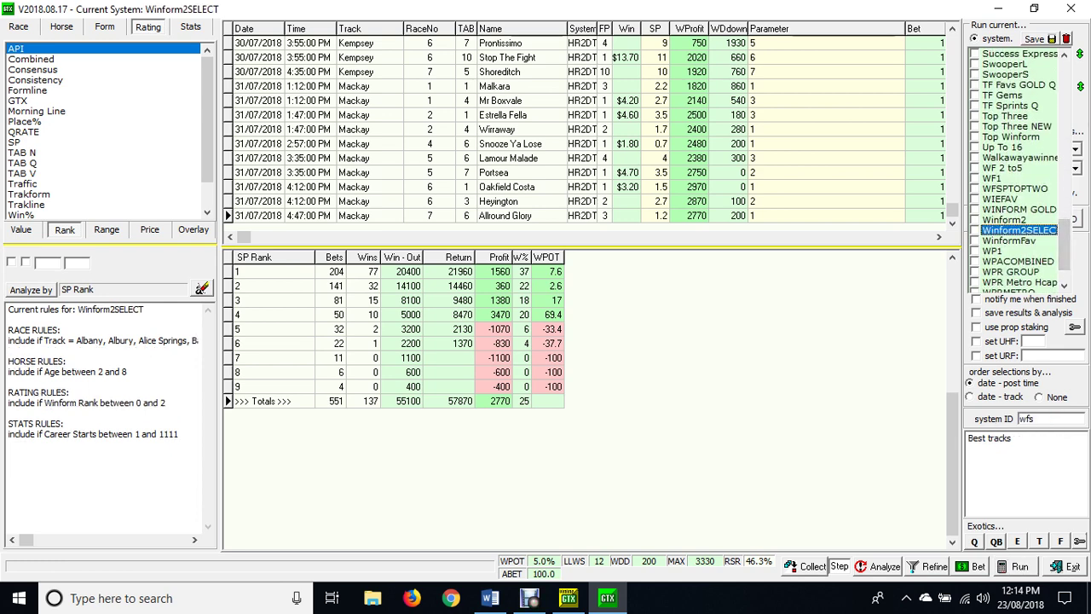
{"action": "left_click", "coordinate": [1020, 566]}
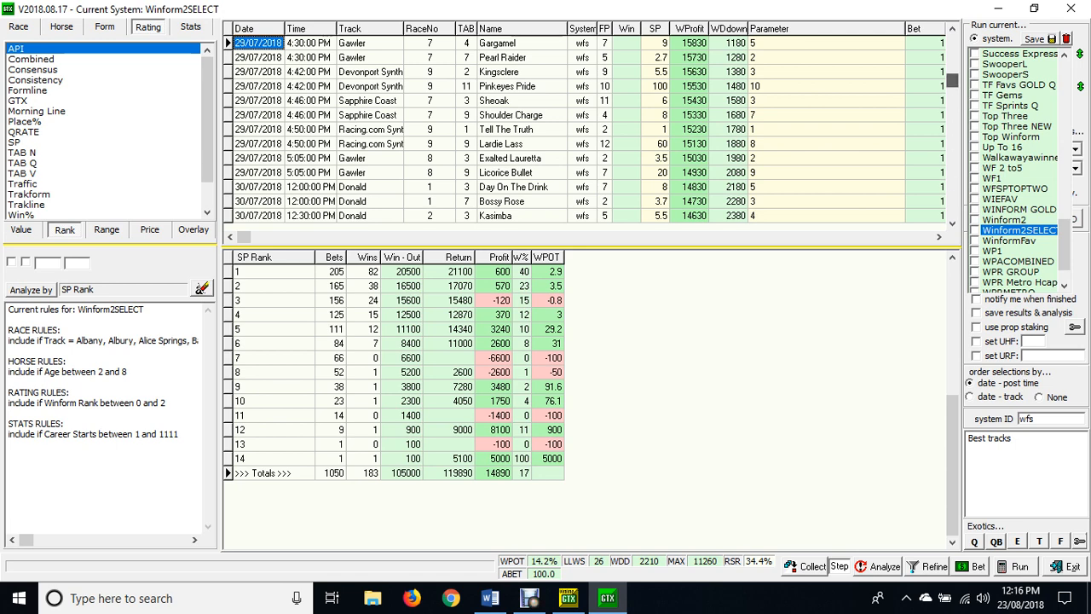
{"action": "left_click_drag", "start_coordinate": [952, 196], "coordinate": [953, 47]}
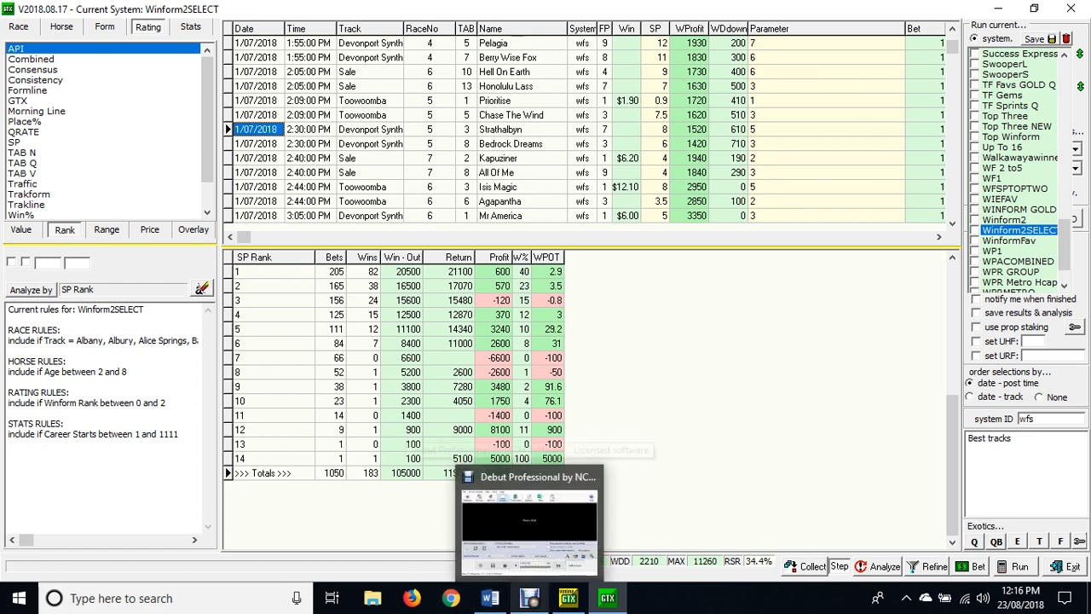
Step: Bring up the Debut Professional screen recorder window from the taskbar
{"action": "left_click", "coordinate": [530, 598]}
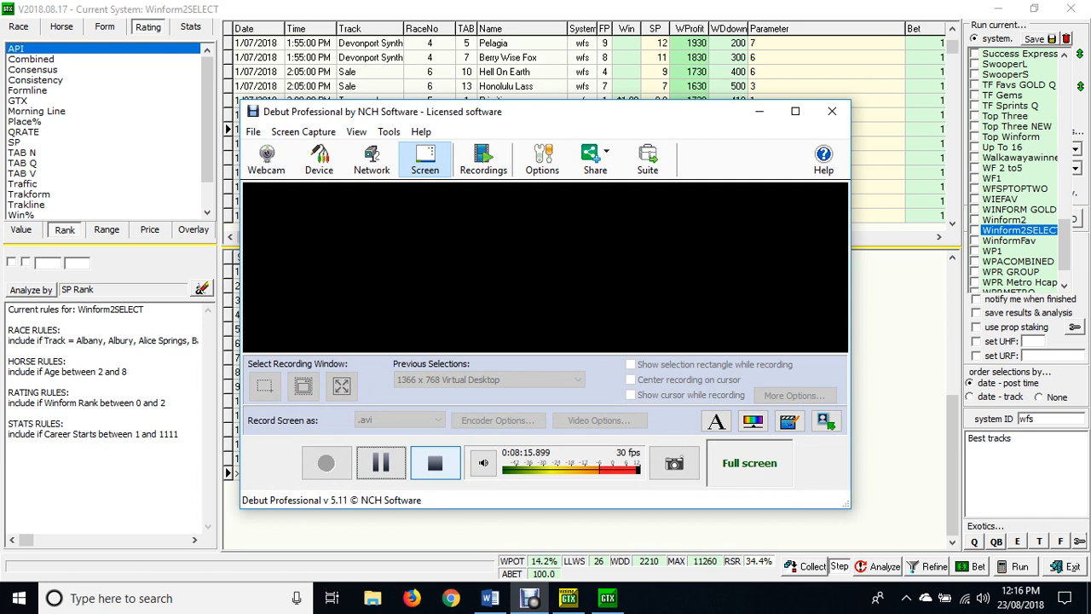